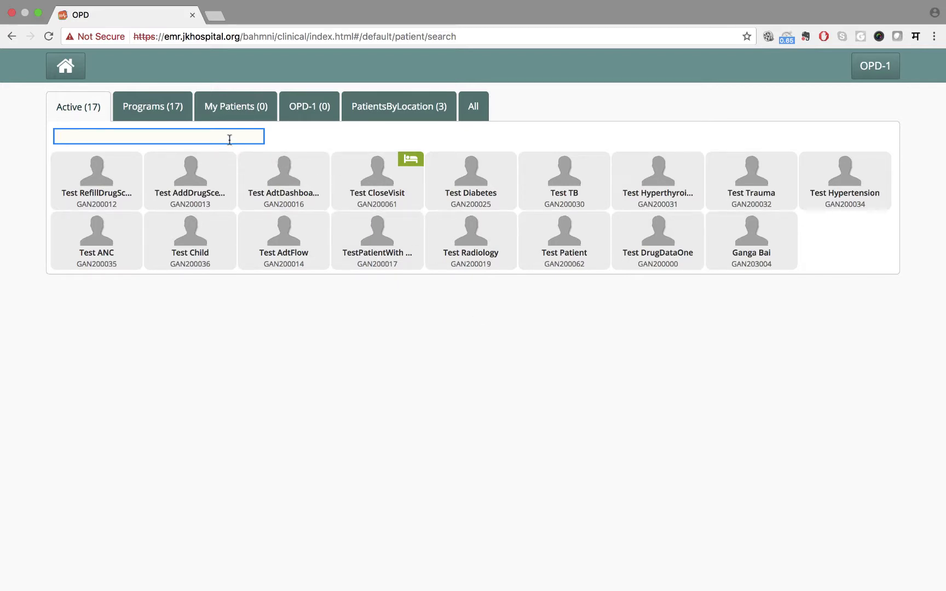
text(Ga)
text(nga)
click(104, 194)
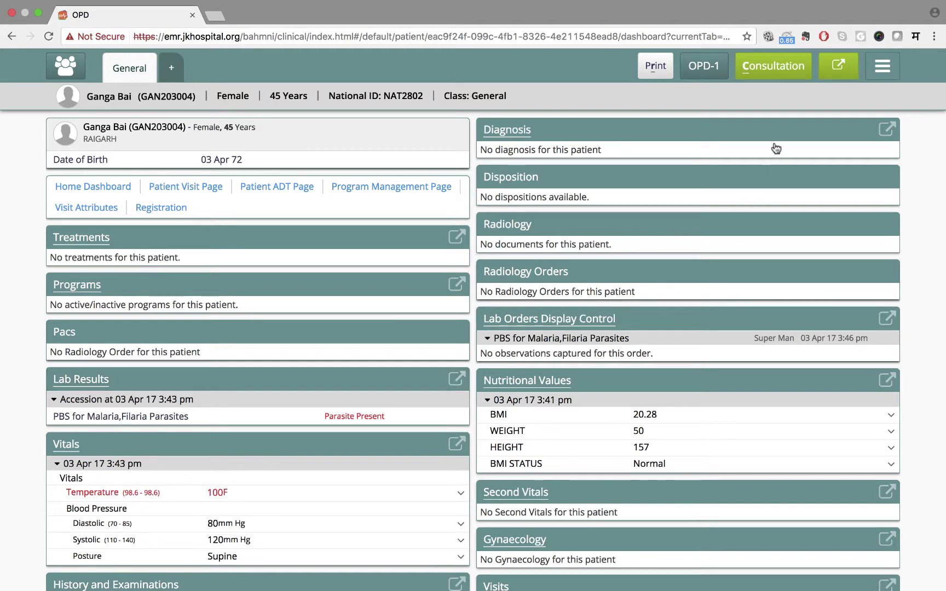
click(771, 69)
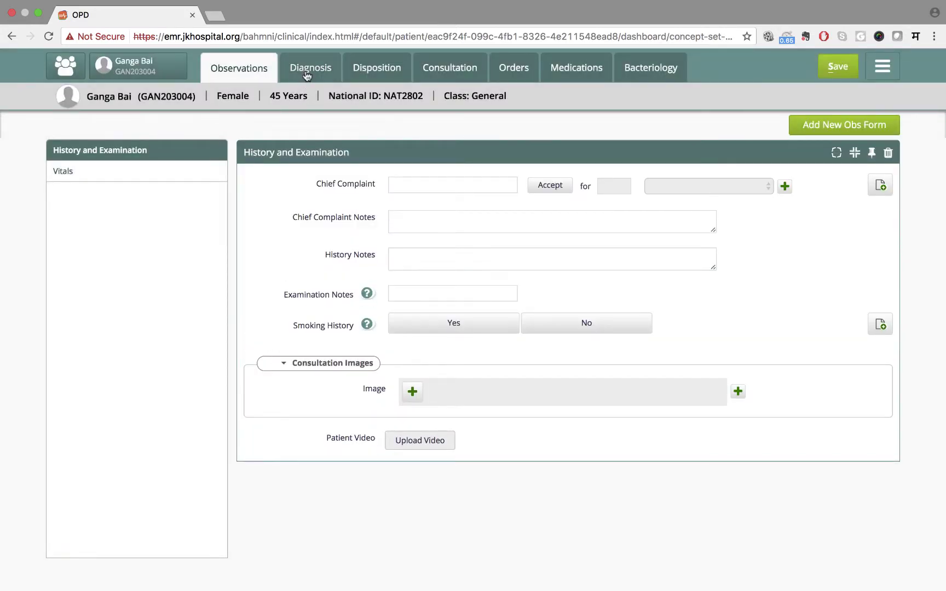
click(309, 68)
click(129, 157)
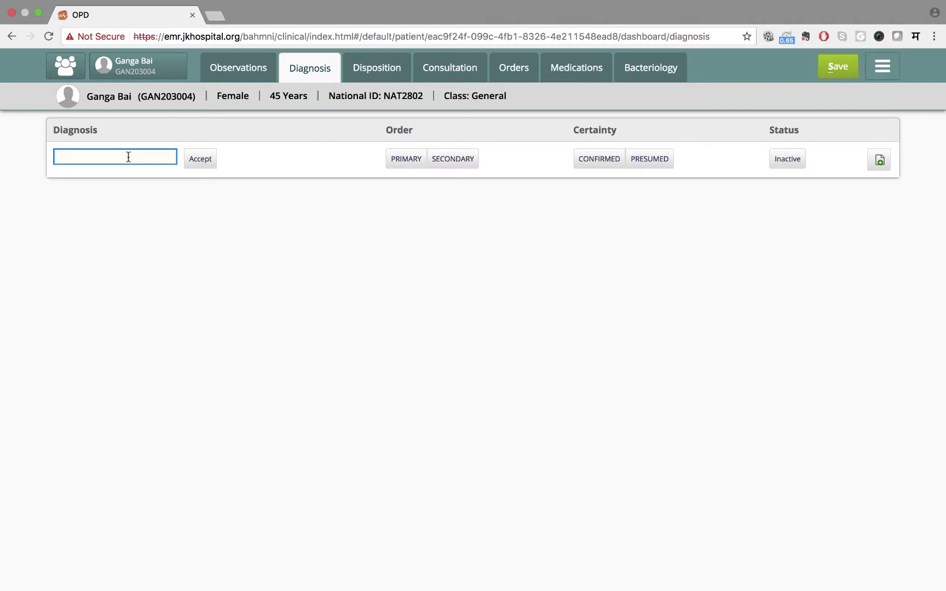
text(Malaria)
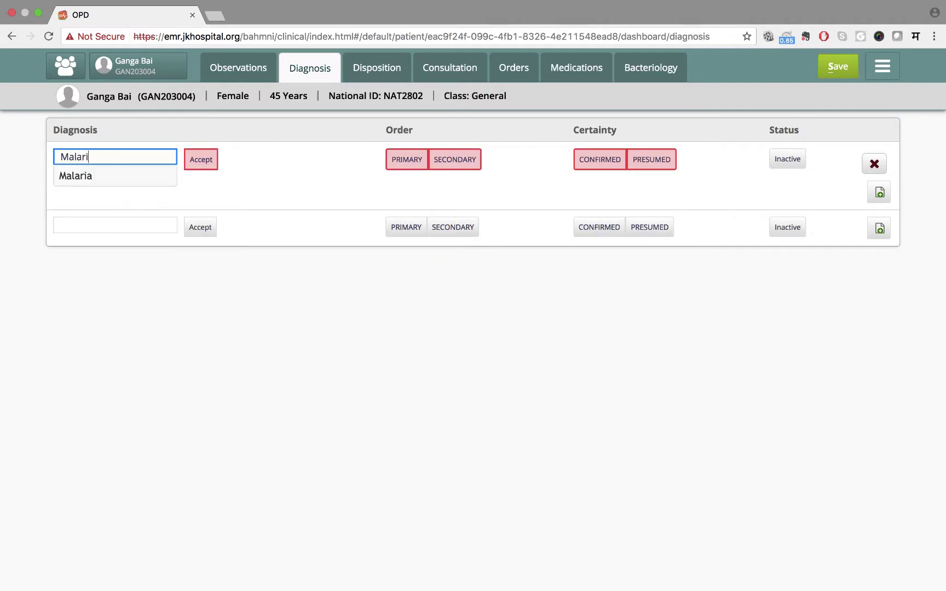
click(124, 176)
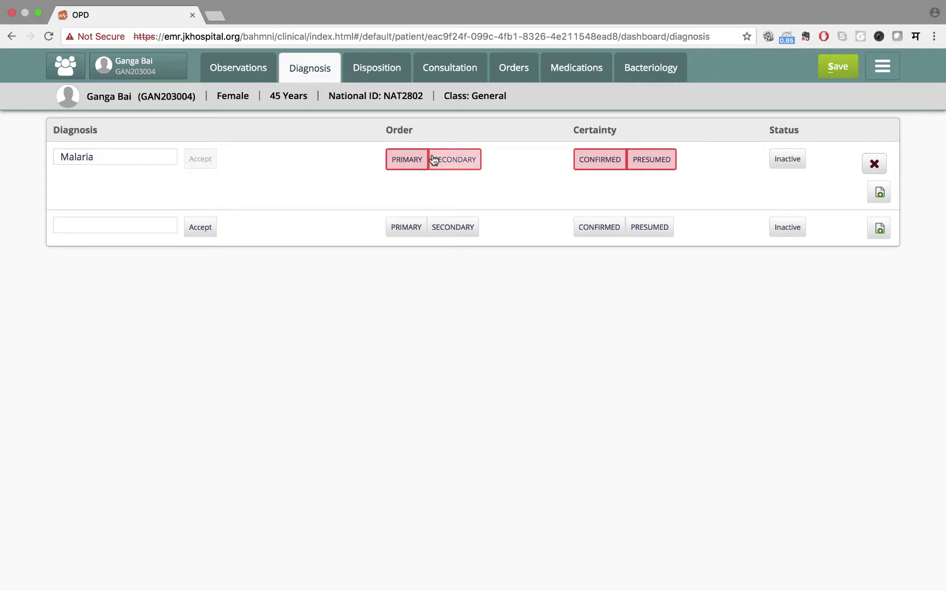
- Mark Malaria as primary and confirmed, and save the consultation
click(406, 160)
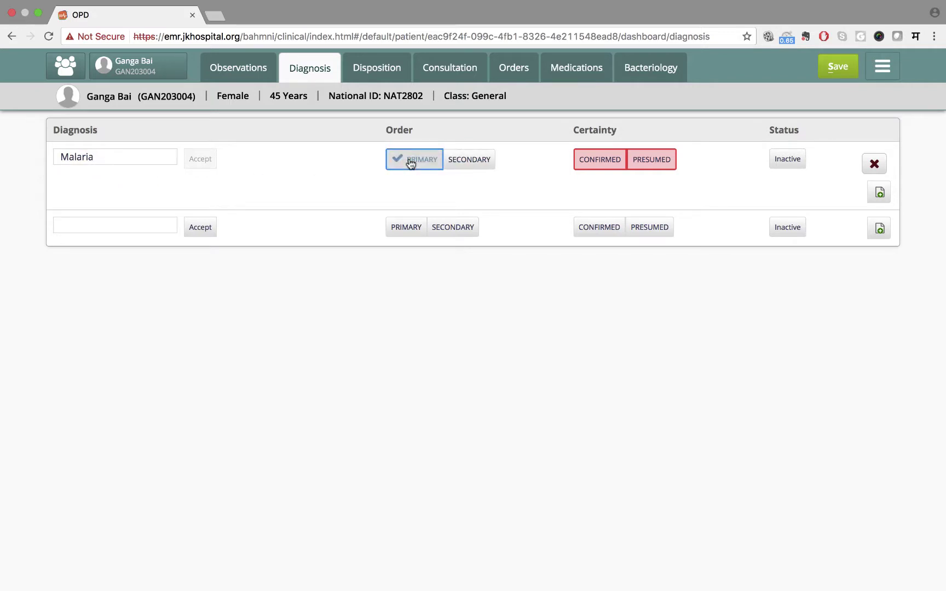
click(599, 158)
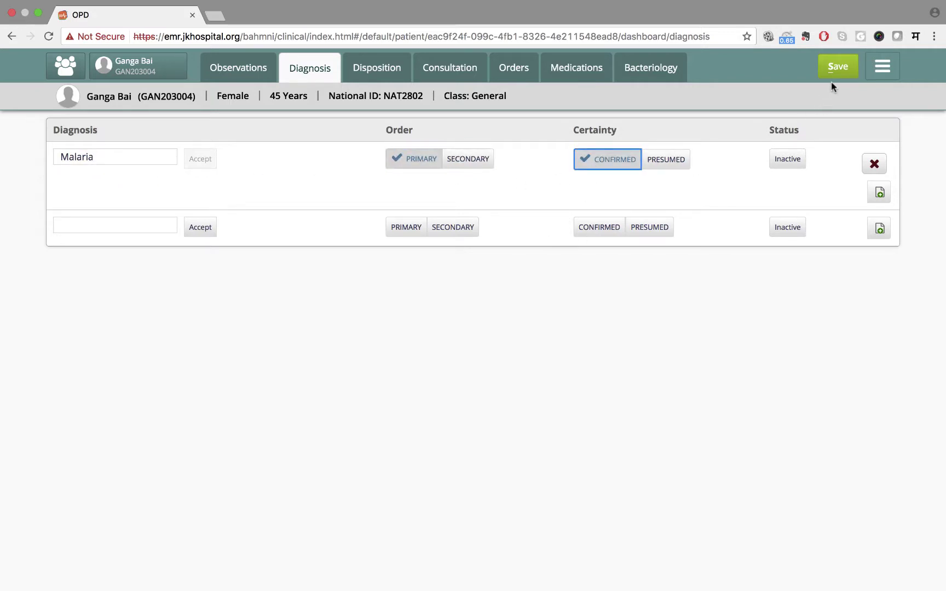
click(836, 68)
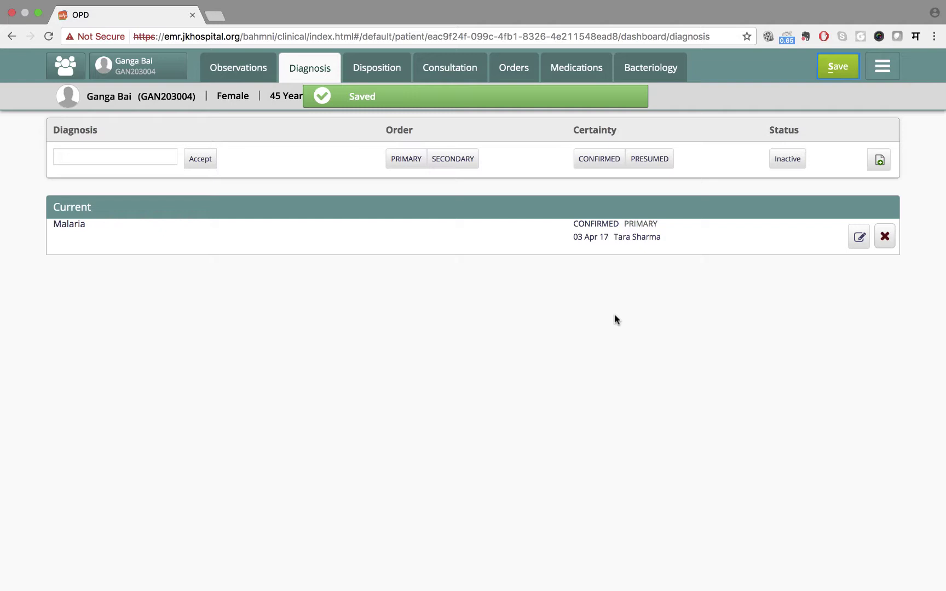
- Choose Artesunate 200mg (Tablet) as the new medication
click(576, 67)
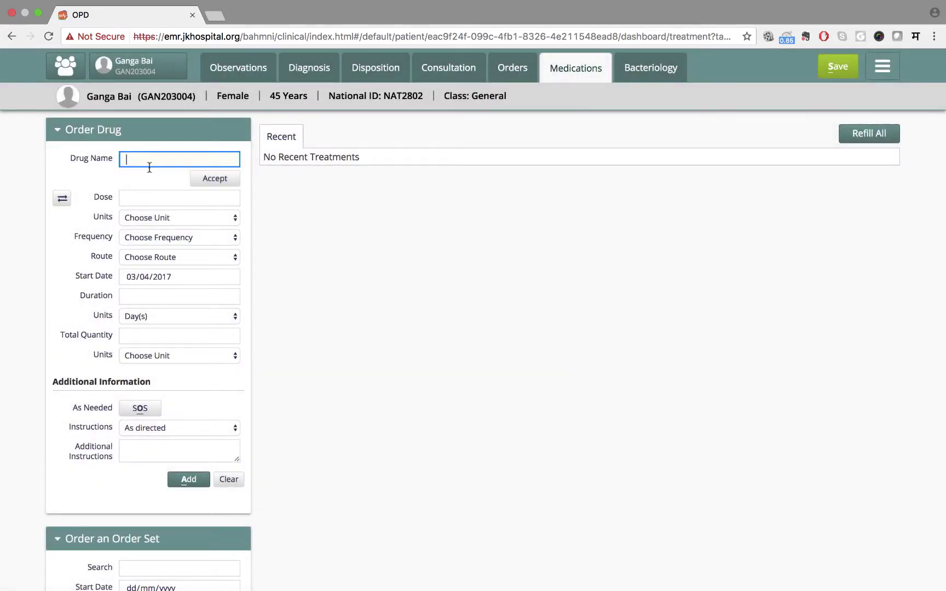
text(Arte)
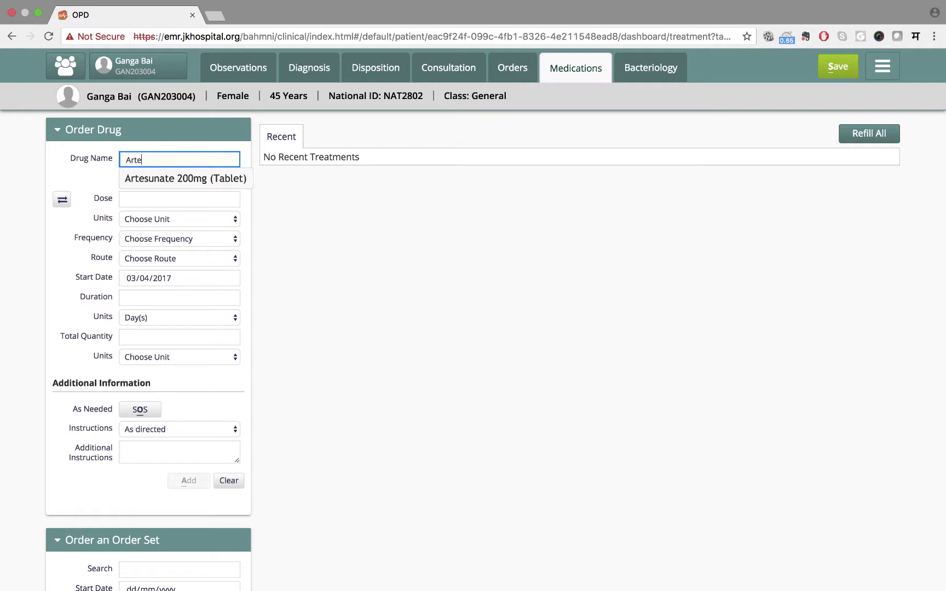
key(Down)
key(Return)
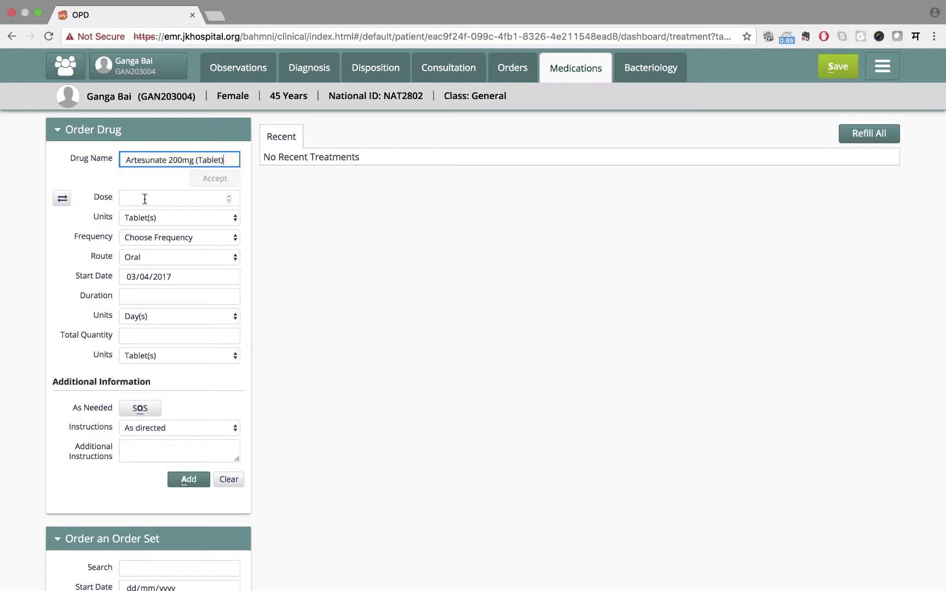
- Enter a one-tablet, once-a-day, 5-day regimen and add the Artesunate order
click(145, 198)
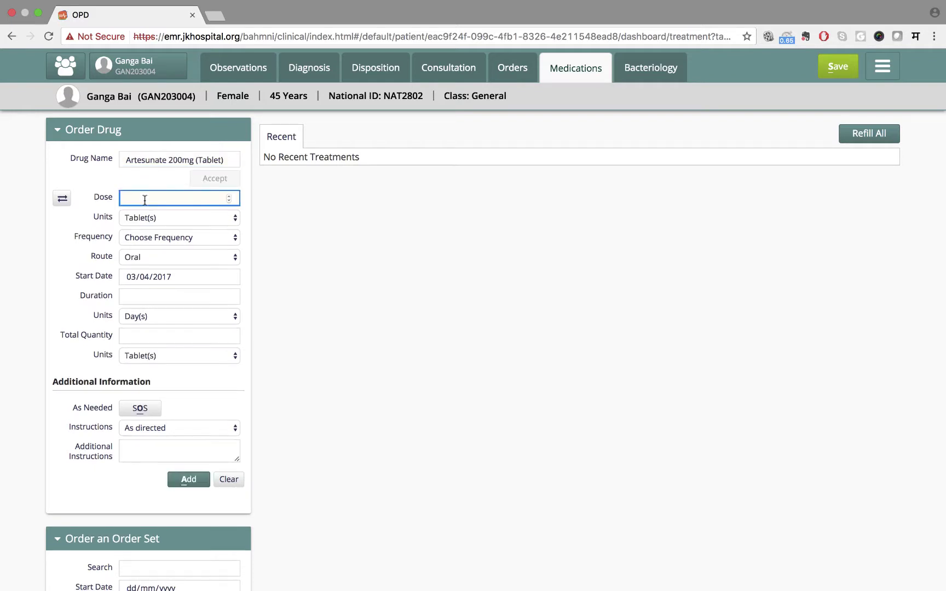
text(1)
key(Tab)
key(Tab)
key(Down)
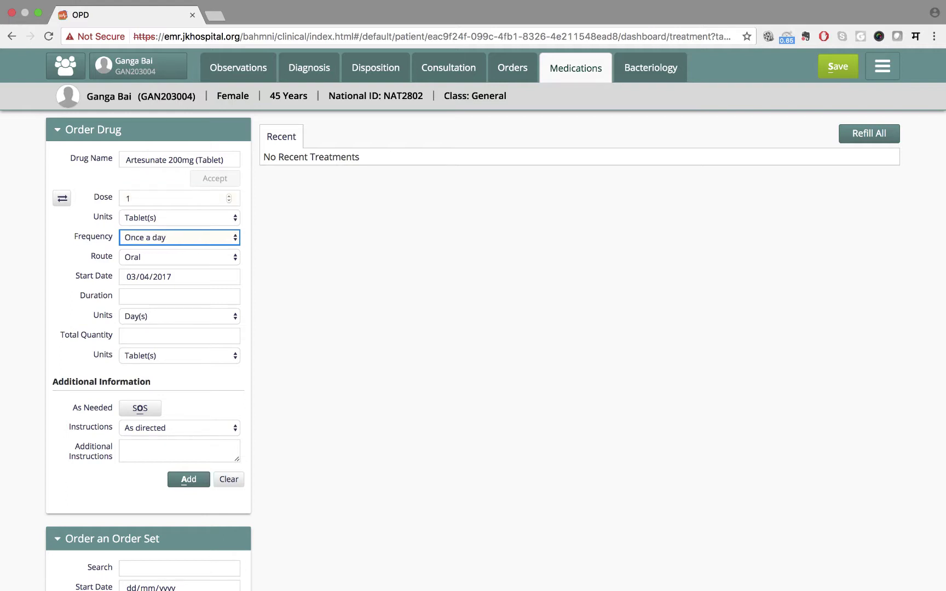
click(148, 296)
text(5)
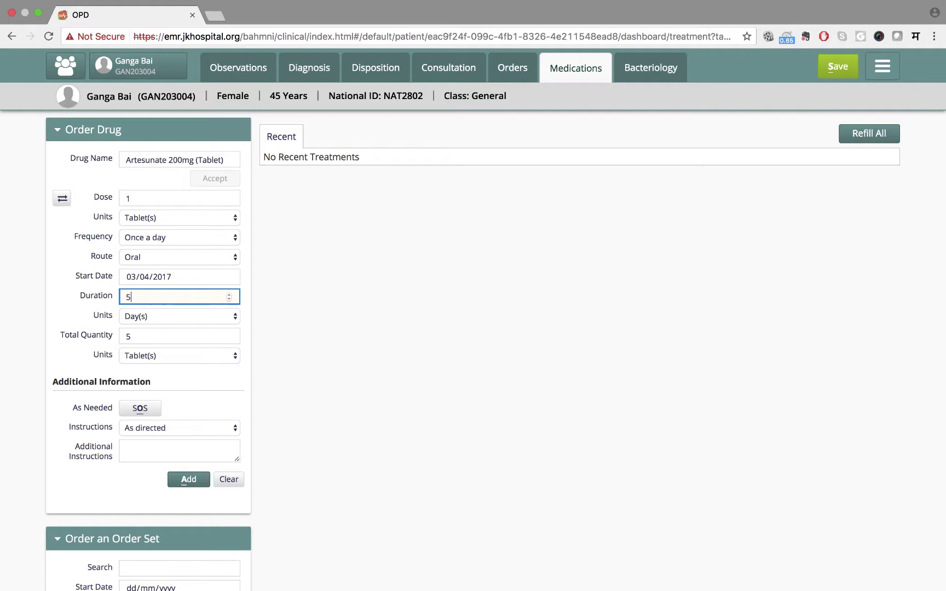
scroll(193, 445, down, 3)
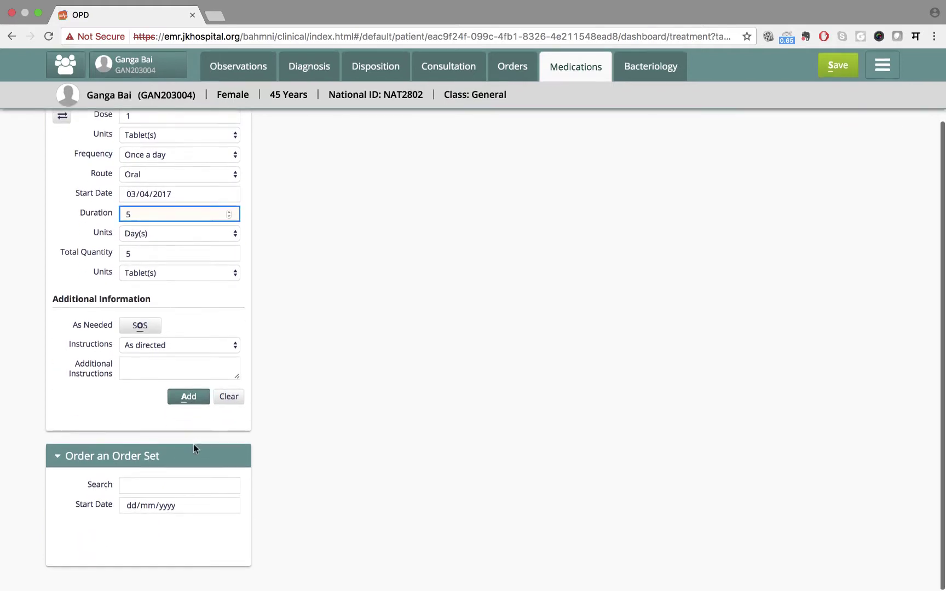
click(189, 398)
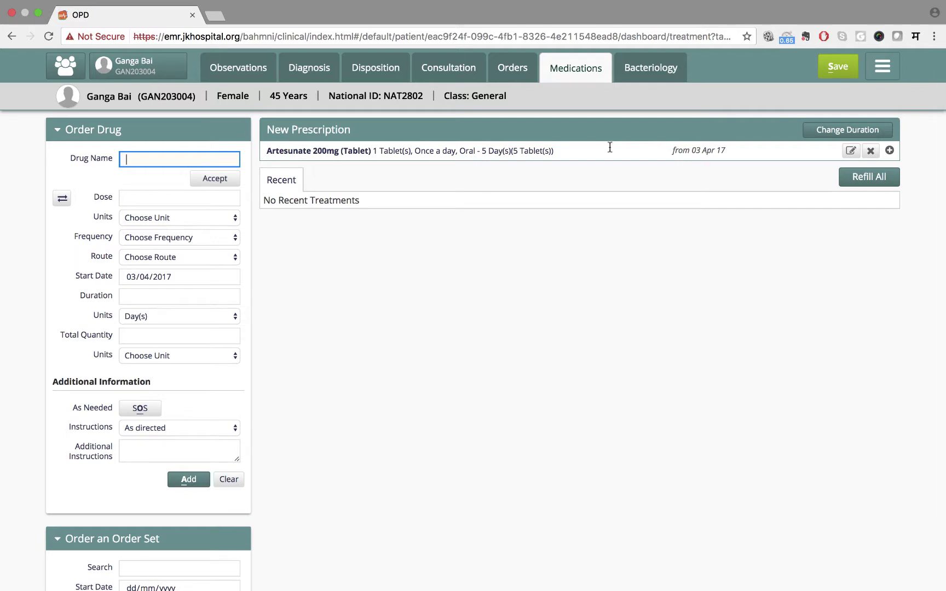
click(837, 73)
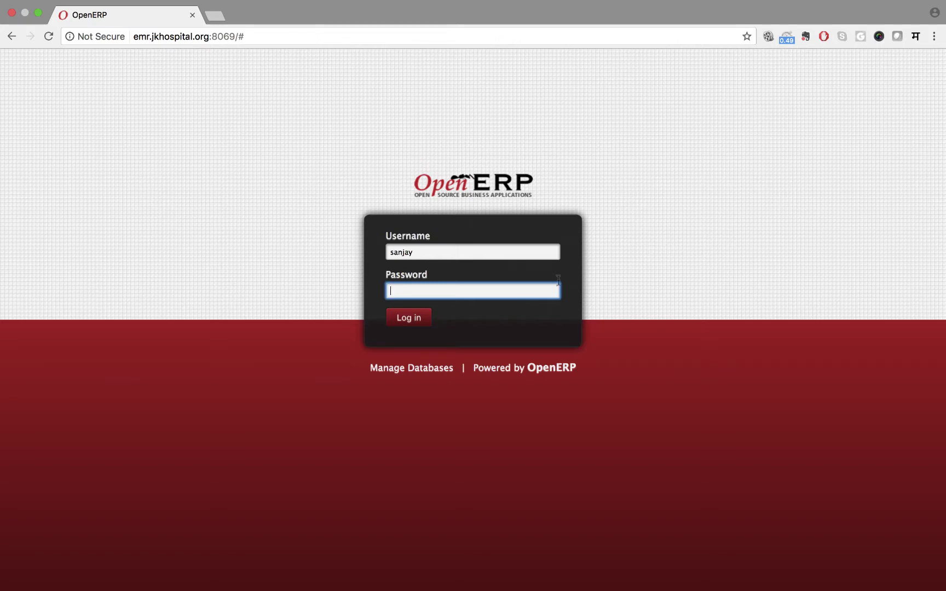
text(**)
text(****)
- Log in to OpenERP and go to Sales > Quotations
click(407, 318)
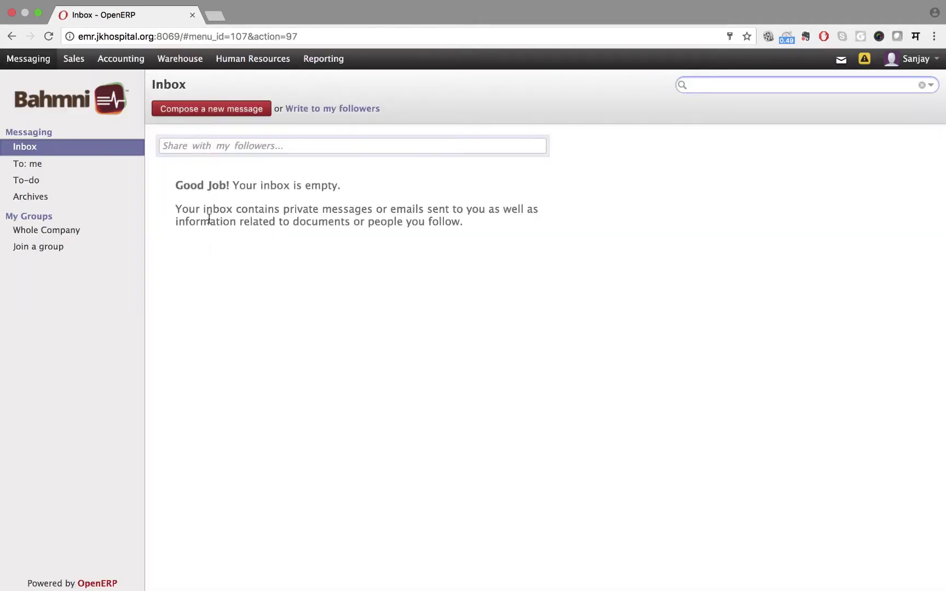
click(73, 58)
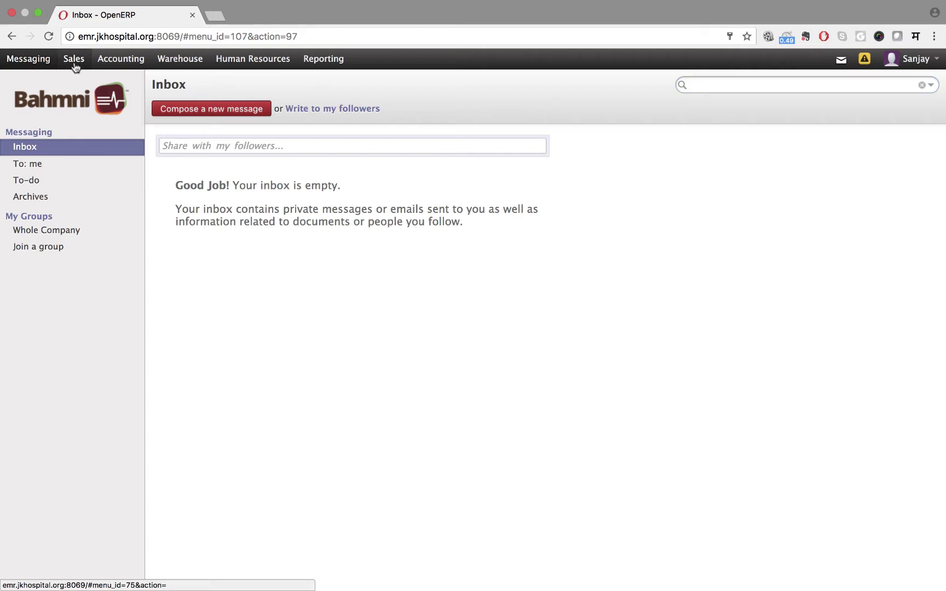
click(35, 163)
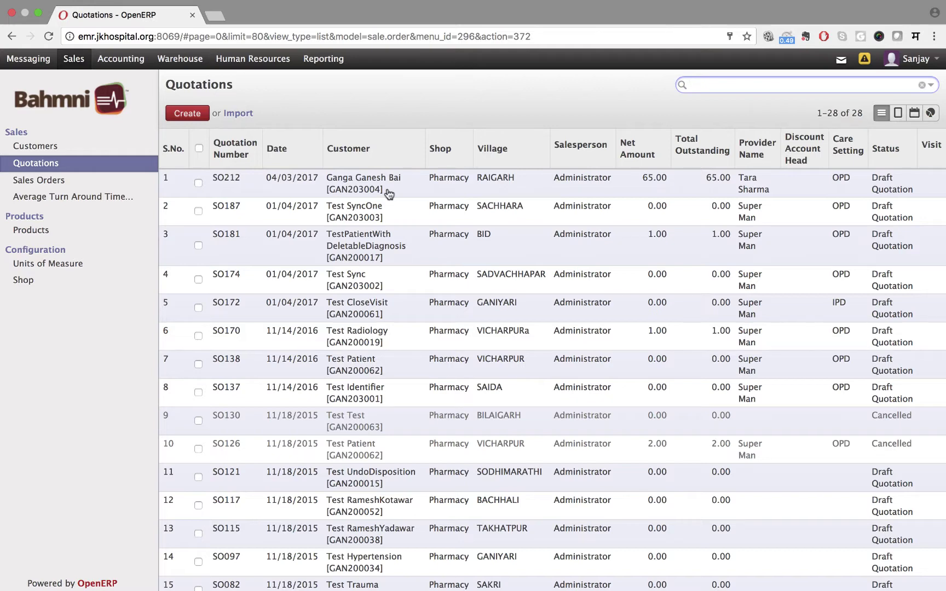
click(716, 85)
text(Ganga)
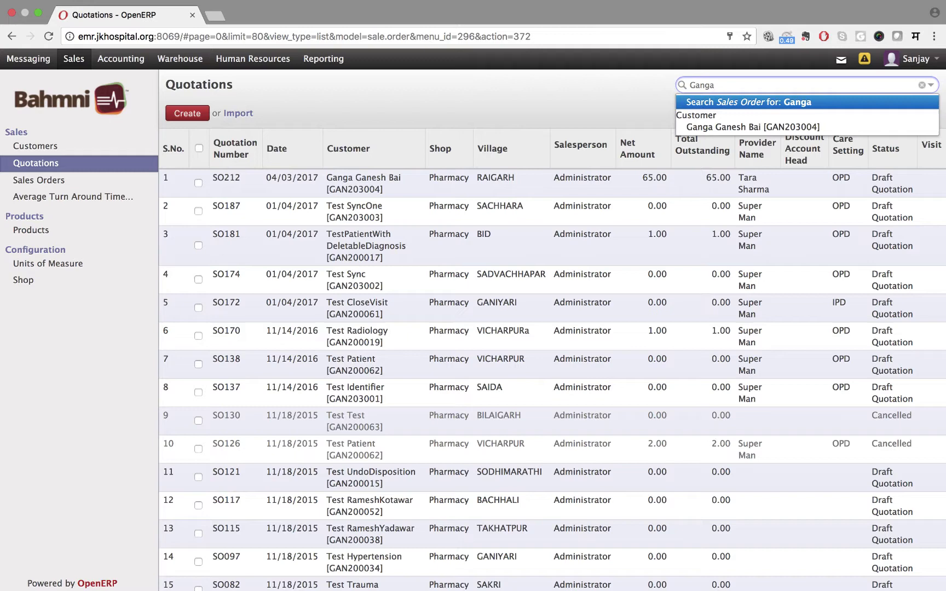
key(Down)
key(Return)
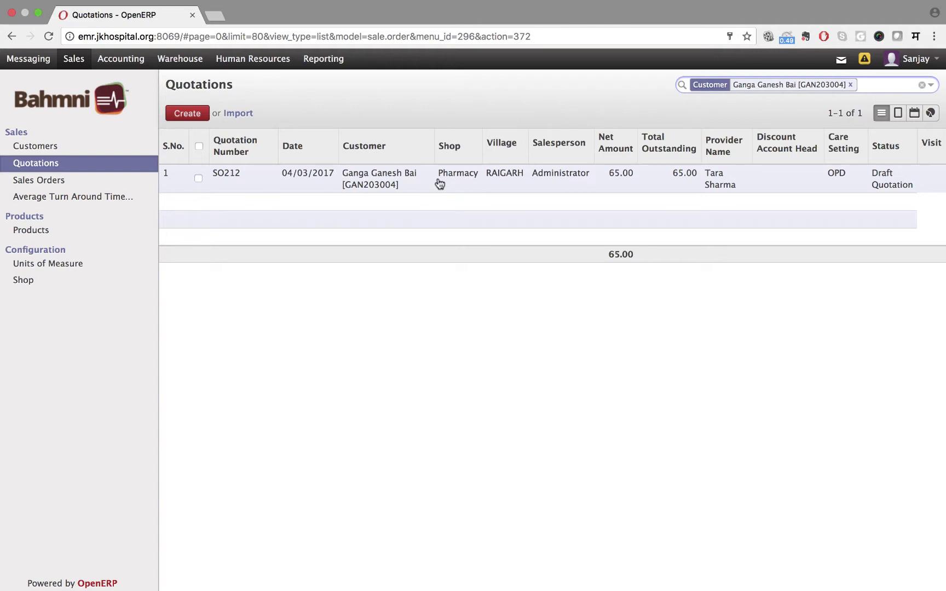
click(439, 183)
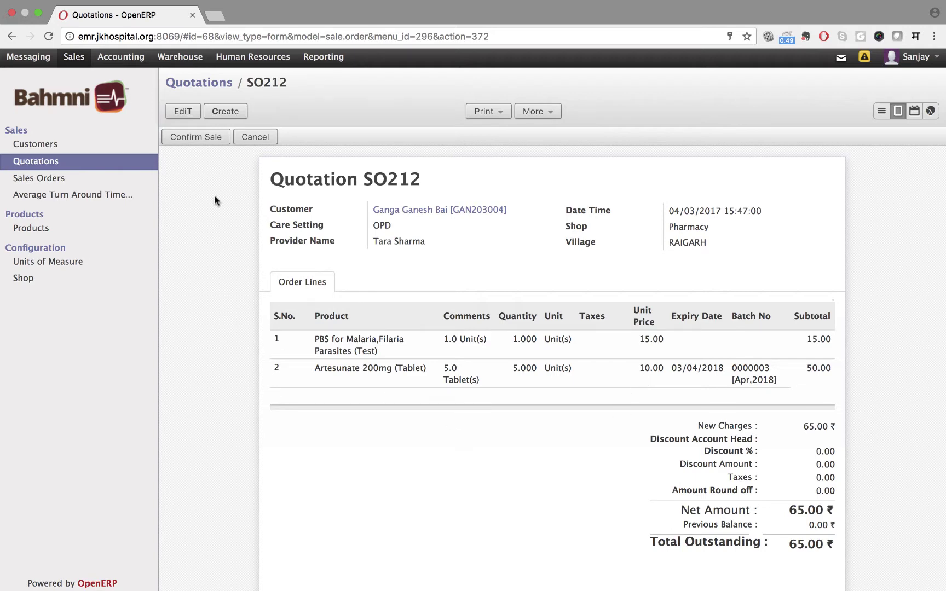
- Confirm the SO212 sale and validate a 65.00 paid amount
click(195, 137)
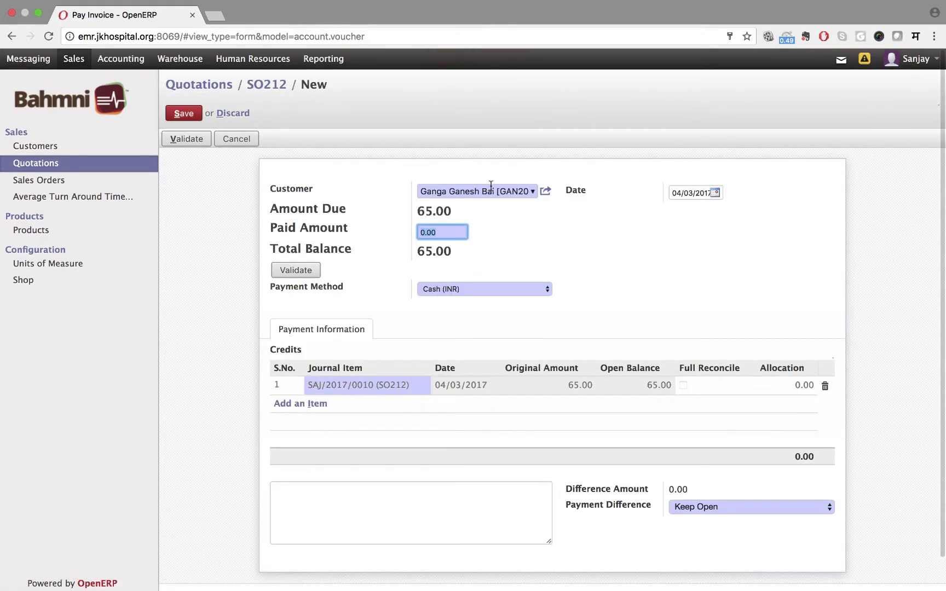
click(425, 232)
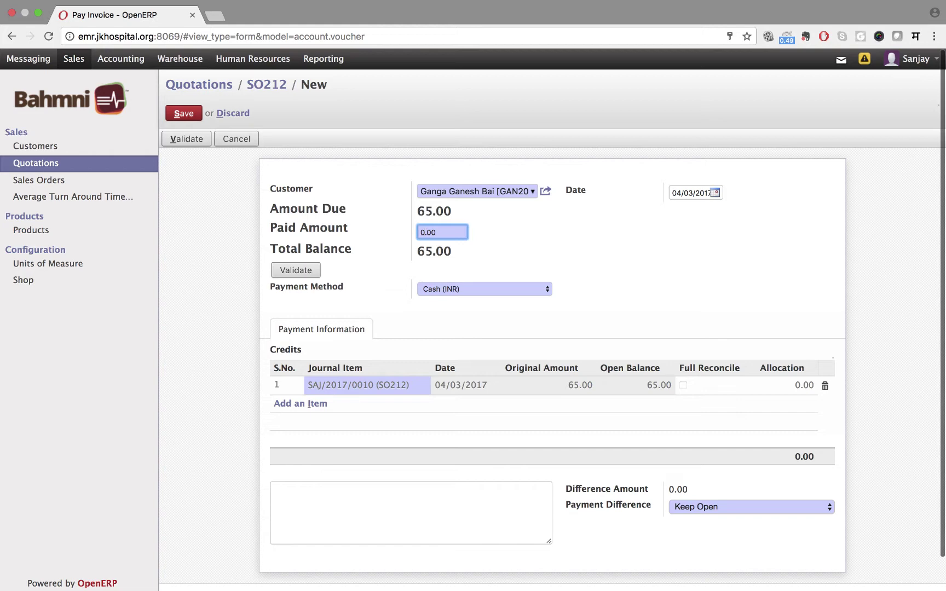
key(BackSpace)
text(65)
click(297, 270)
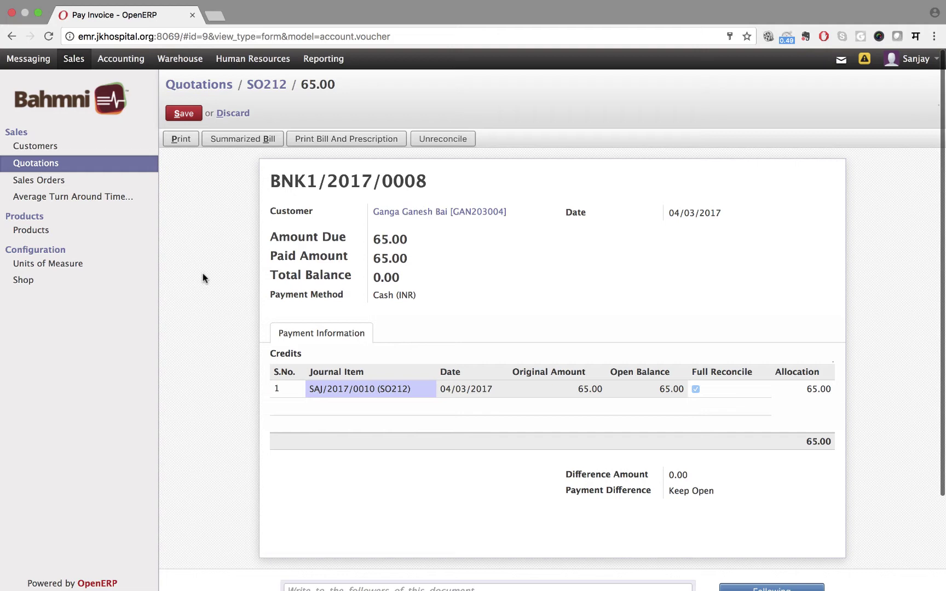
- Generate the printable bill and prescription, then cancel the print preview
click(343, 141)
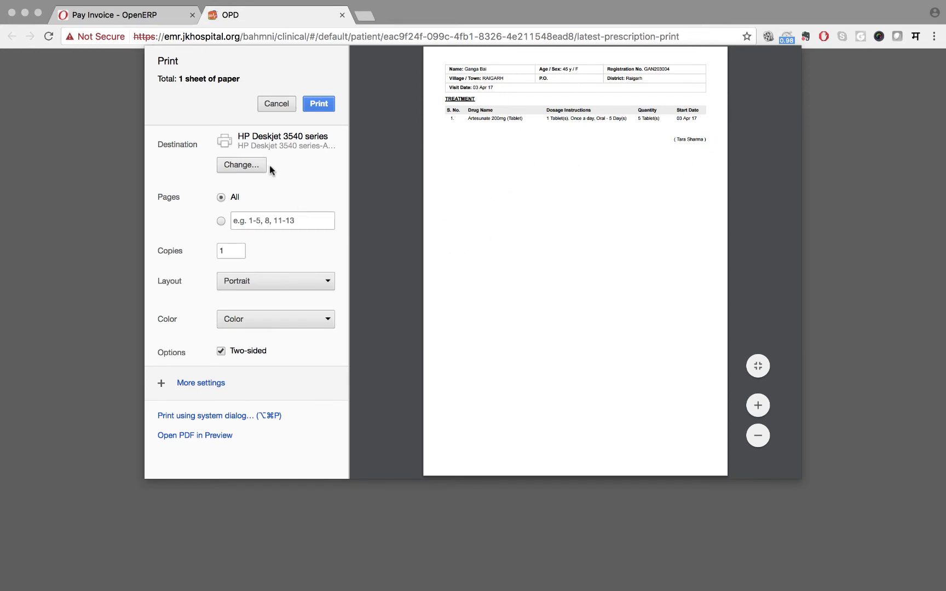
click(269, 105)
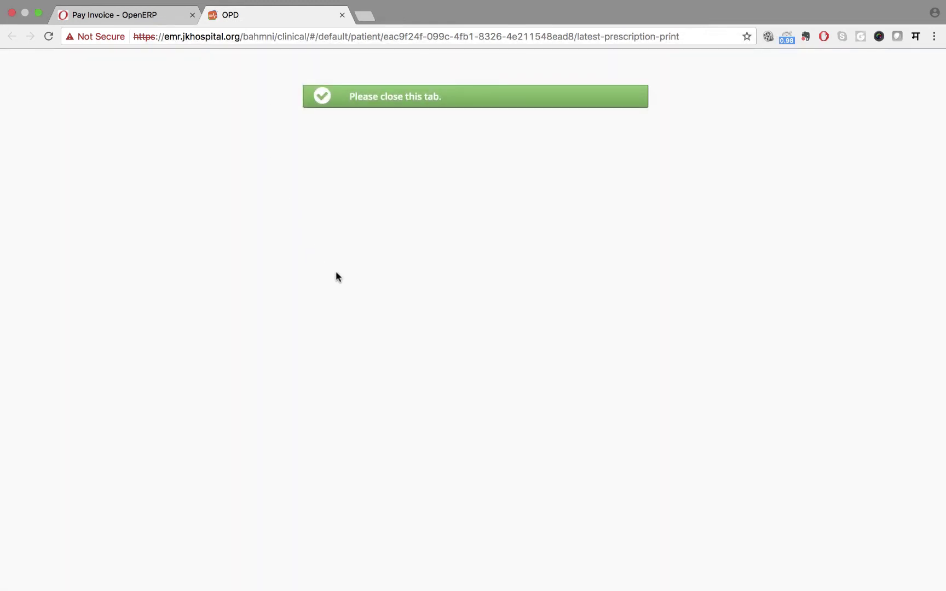